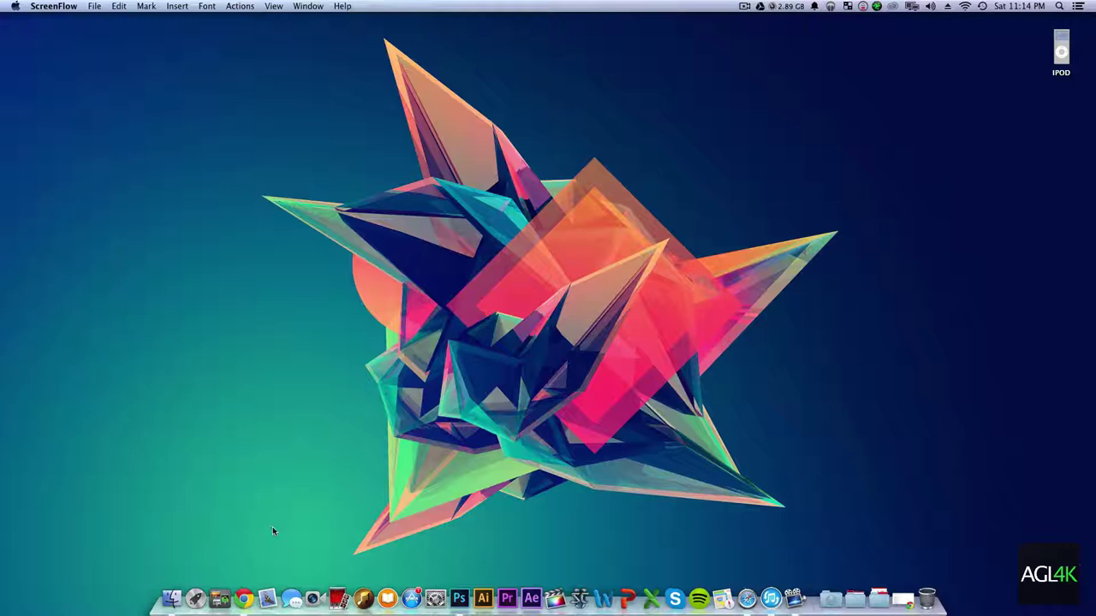
Step: In Chrome, open the official iMobie AnyTrans page, start the download, and view the Mac purchase offer
{"action": "left_click", "coordinate": [248, 592]}
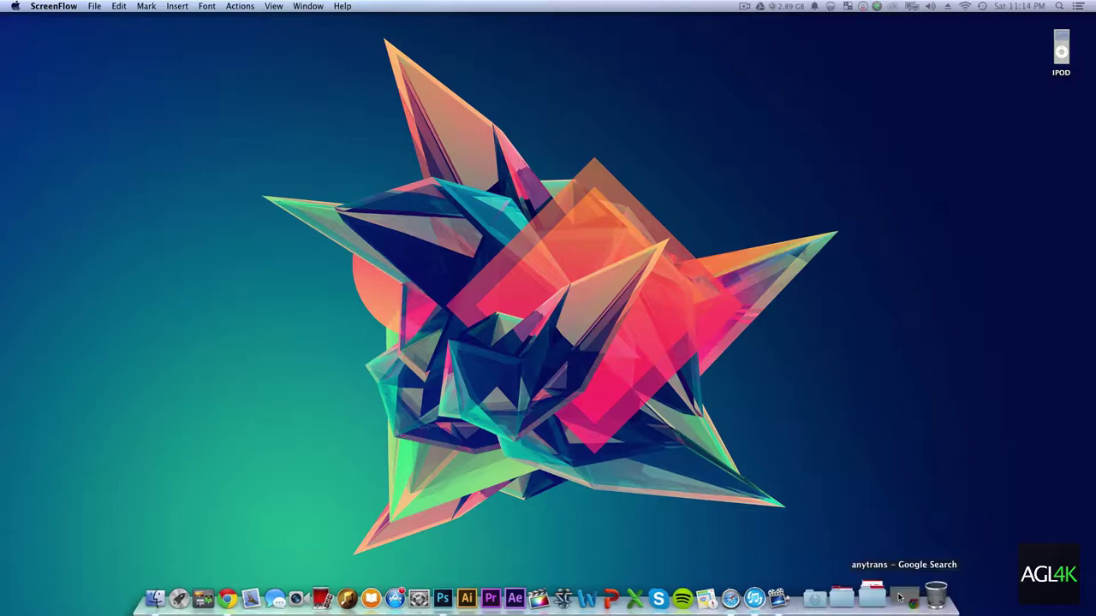
{"action": "left_click", "coordinate": [856, 595]}
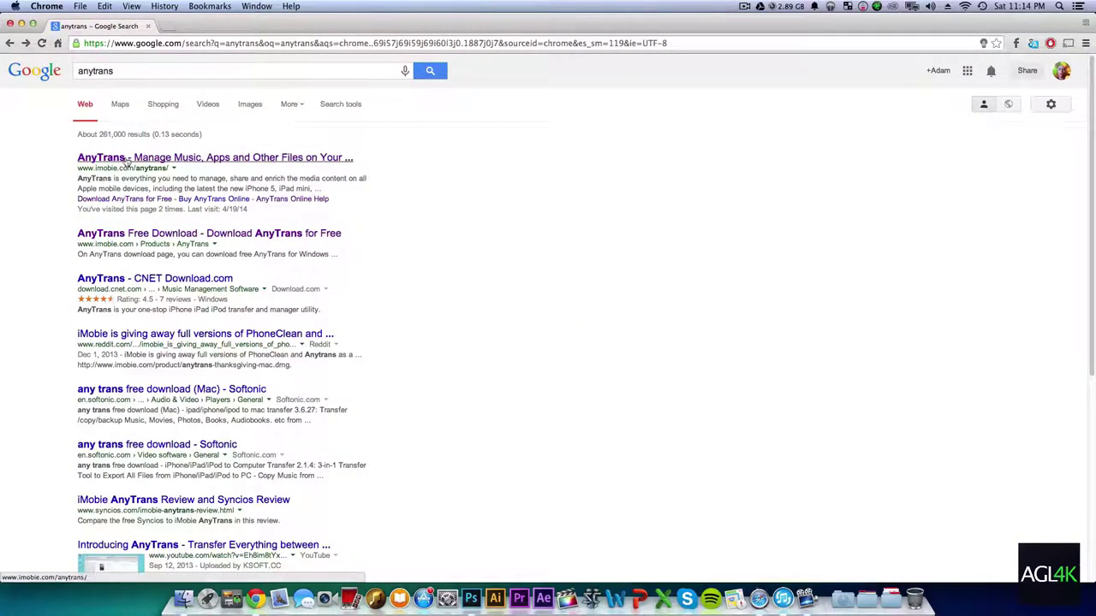
{"action": "left_click", "coordinate": [99, 163]}
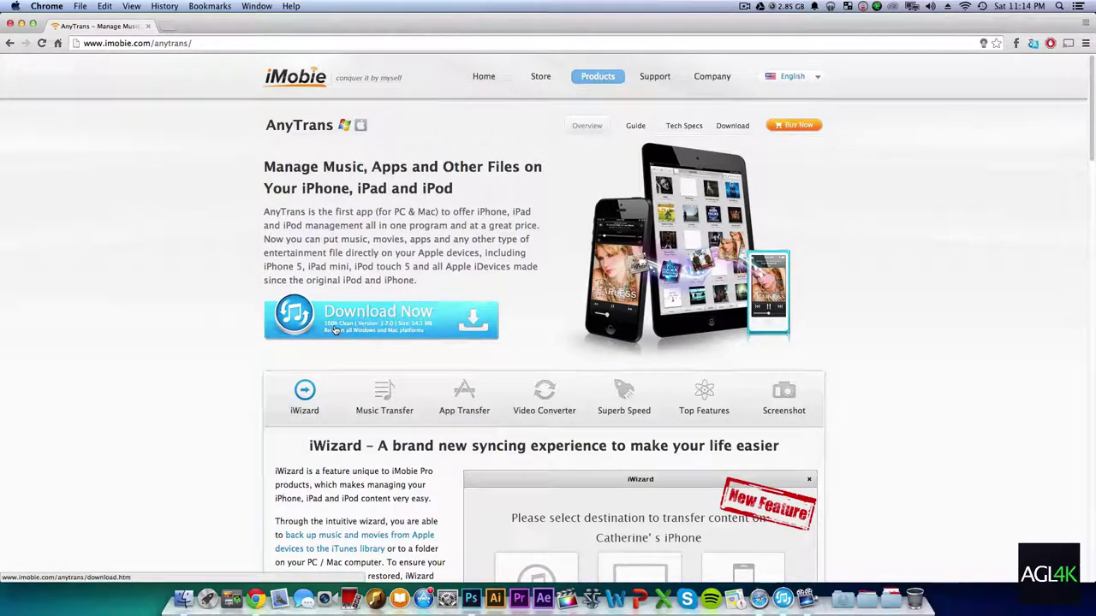
{"action": "left_click", "coordinate": [416, 310]}
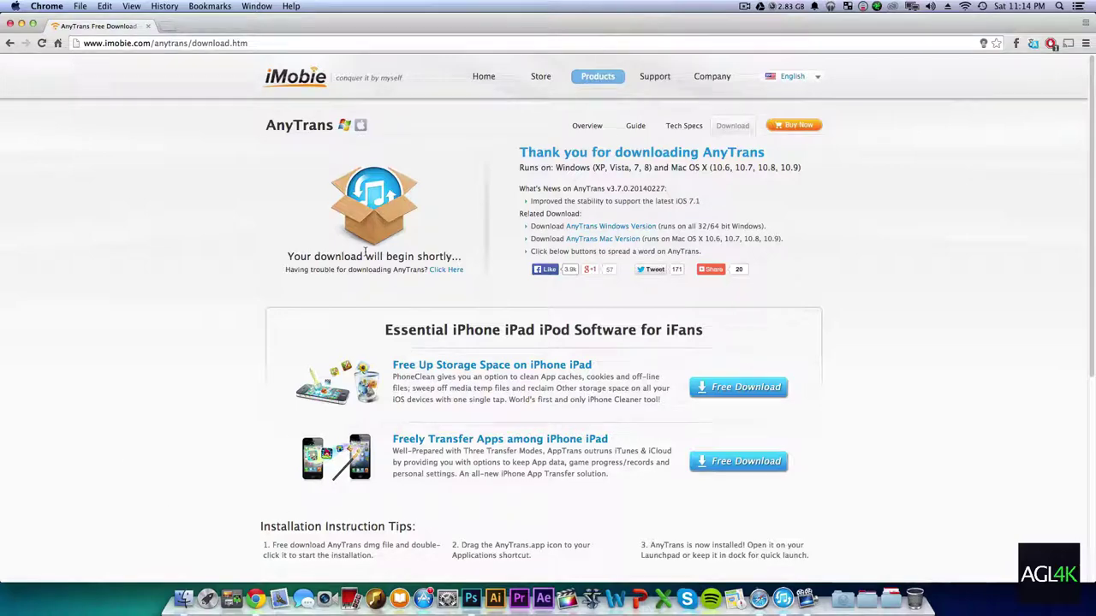
{"action": "left_click", "coordinate": [794, 126]}
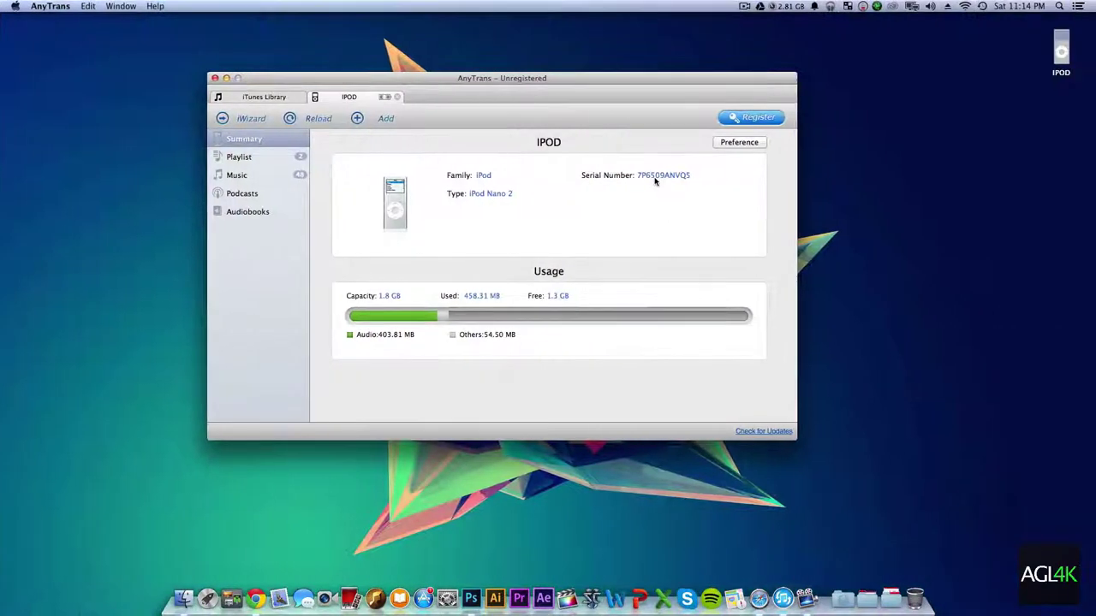
Step: Move the AnyTrans window toward centre, glance at the iPod playlist, and return to Summary
{"action": "left_click_drag", "start_coordinate": [520, 82], "coordinate": [618, 78]}
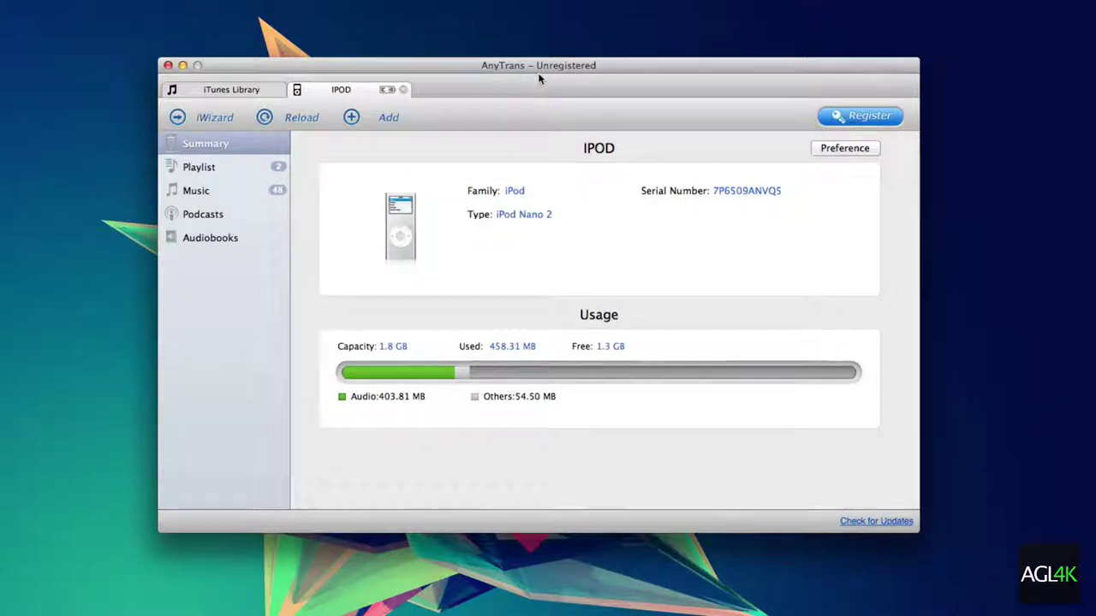
{"action": "left_click_drag", "start_coordinate": [538, 72], "coordinate": [547, 69]}
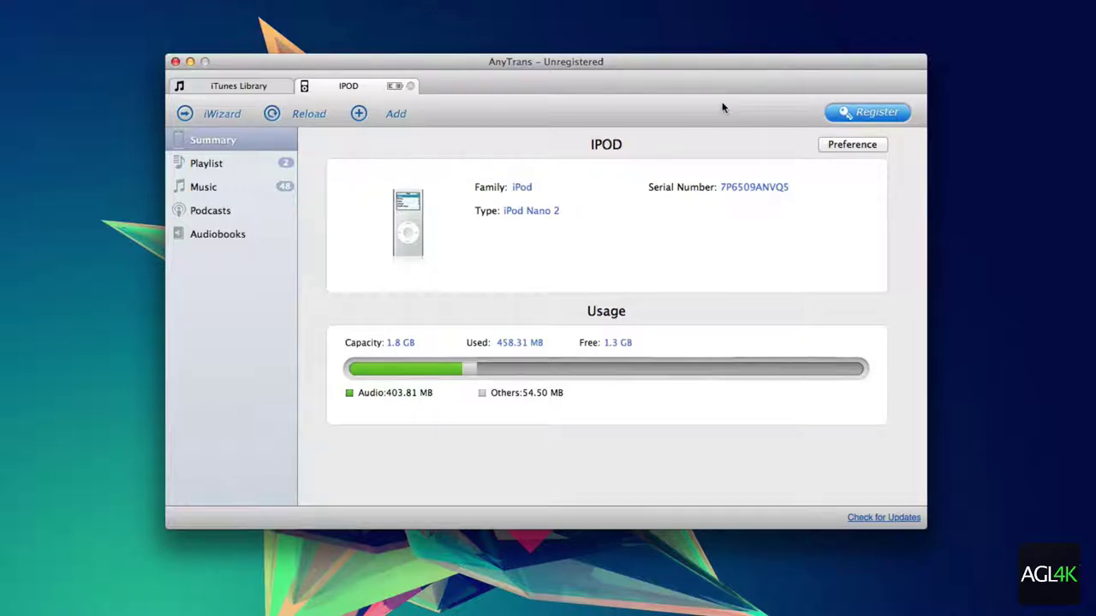
{"action": "left_click", "coordinate": [242, 167]}
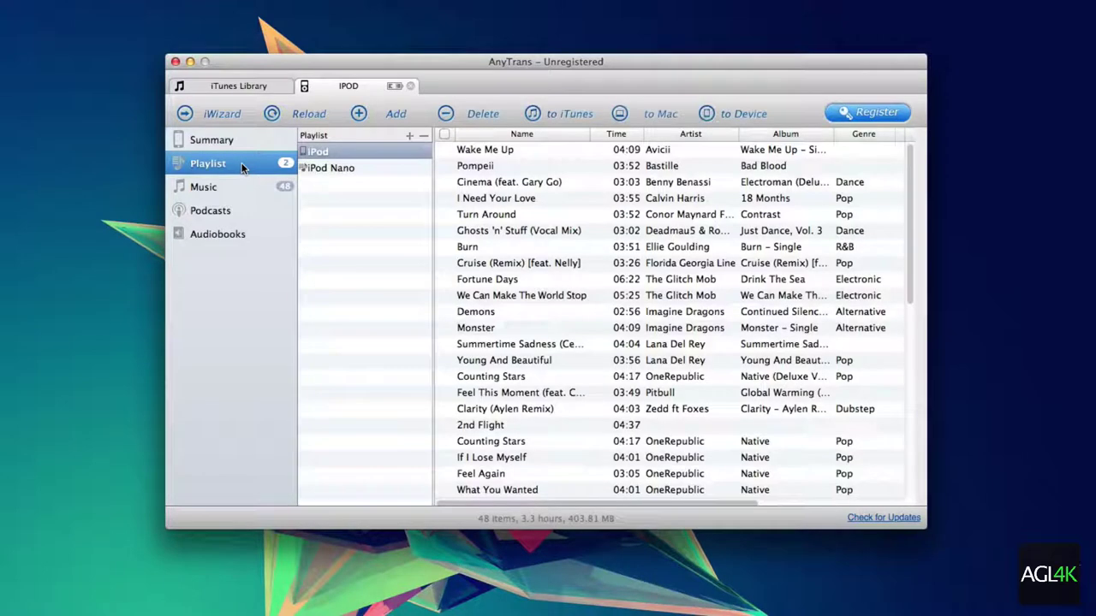
{"action": "left_click", "coordinate": [231, 148]}
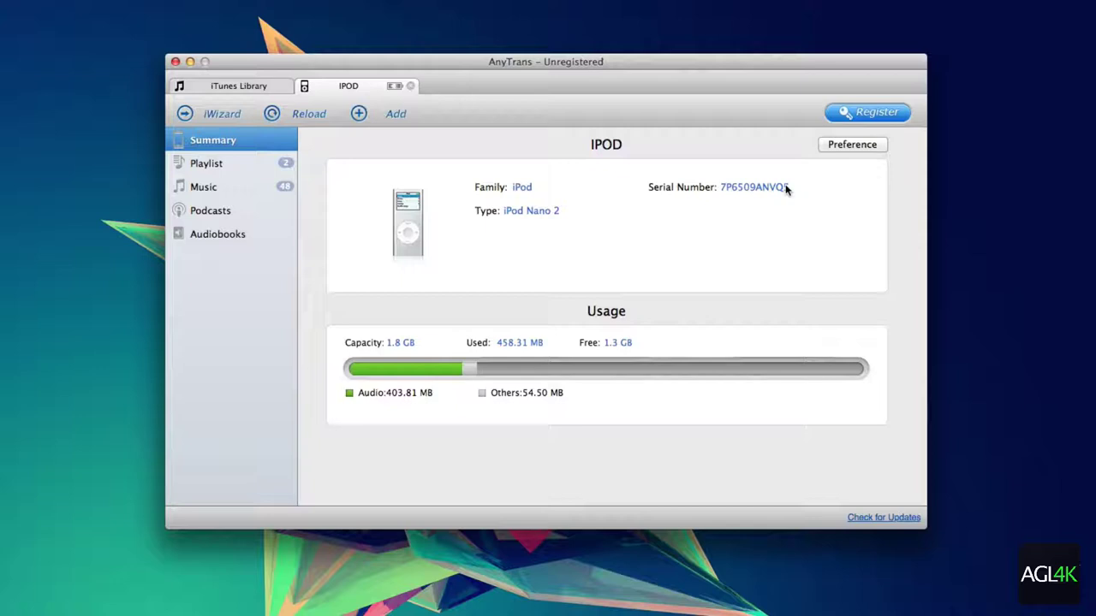
Step: Check the trans-coding preferences, then browse the iPod's playlist and full music list
{"action": "left_click", "coordinate": [856, 145]}
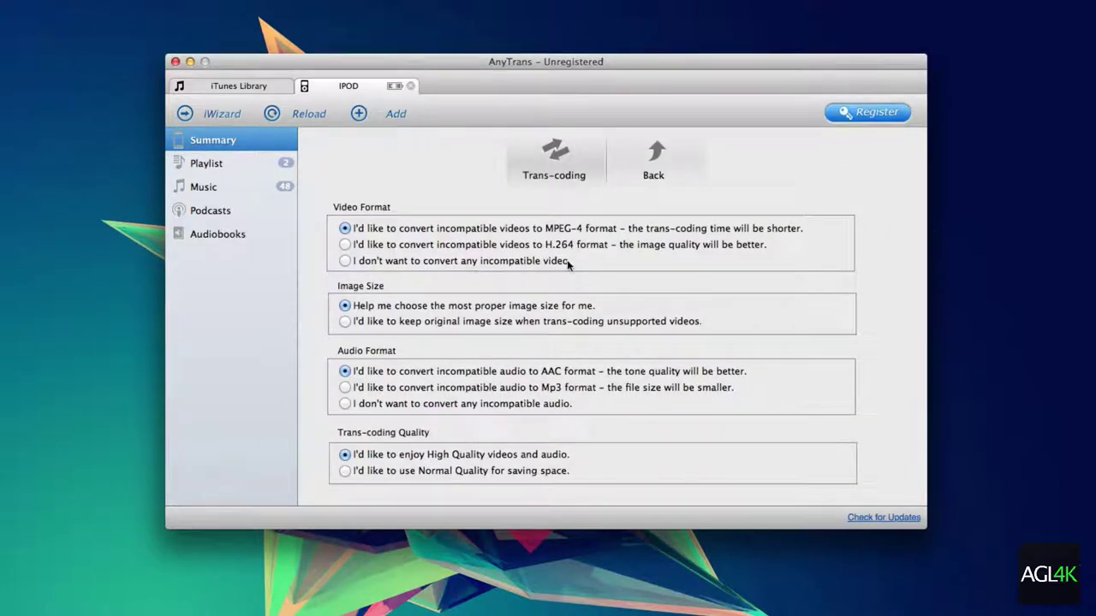
{"action": "left_click", "coordinate": [655, 156]}
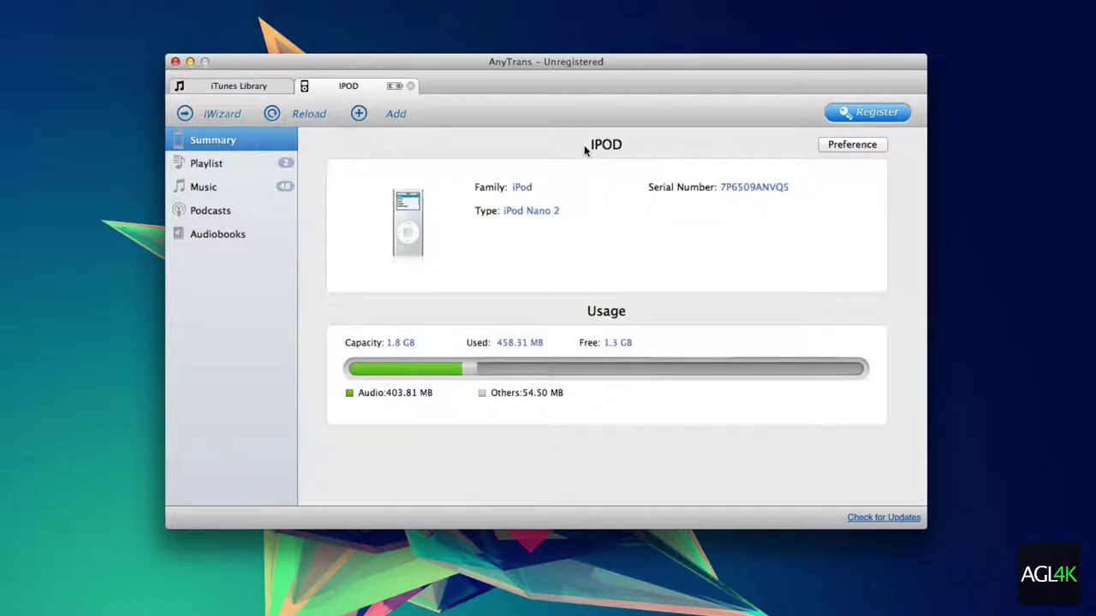
{"action": "left_click", "coordinate": [200, 167]}
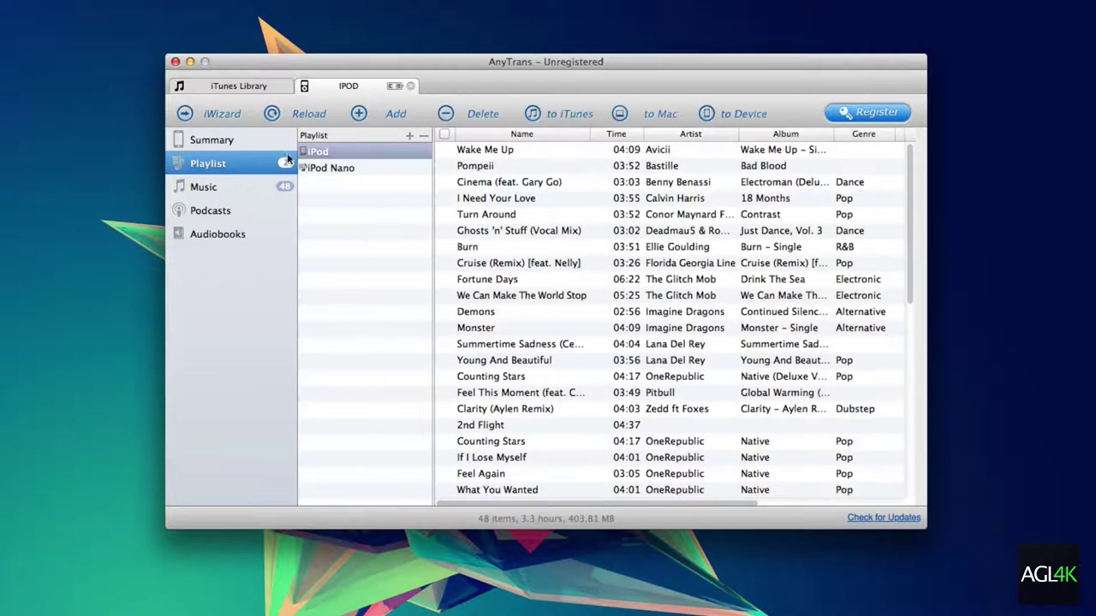
{"action": "left_click", "coordinate": [216, 187]}
{"action": "scroll", "coordinate": [429, 343], "scroll_direction": "down", "scroll_amount": 1}
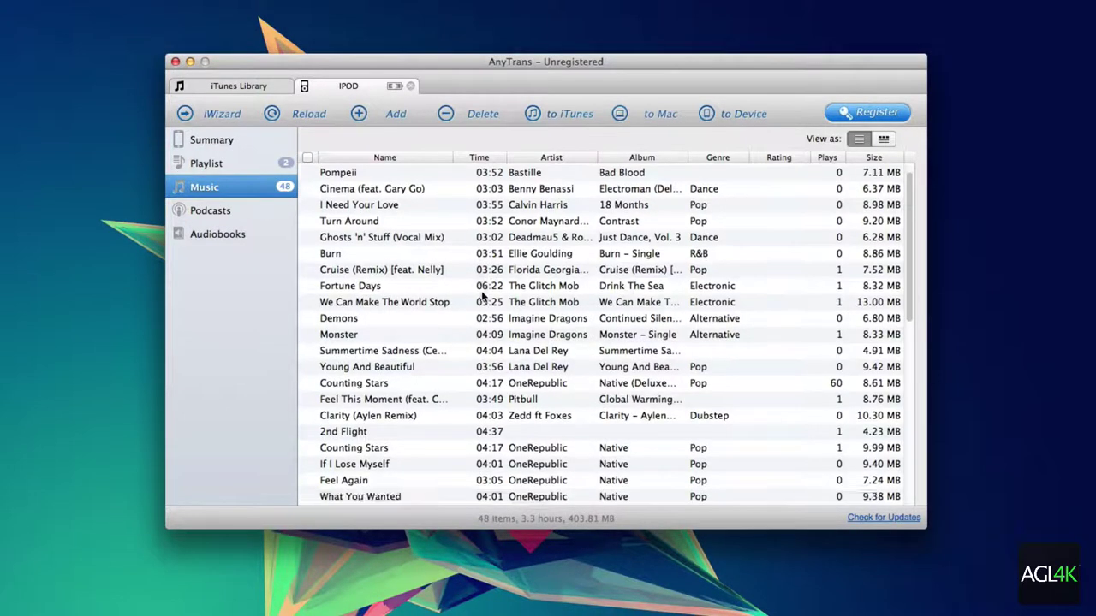
{"action": "scroll", "coordinate": [428, 386], "scroll_direction": "down", "scroll_amount": 10}
{"action": "scroll", "coordinate": [440, 428], "scroll_direction": "up", "scroll_amount": 10}
Step: Check the iPod's podcasts and empty audiobooks, then switch to the iTunes Library's Purchased playlist
{"action": "left_click", "coordinate": [261, 214]}
{"action": "left_click", "coordinate": [247, 234]}
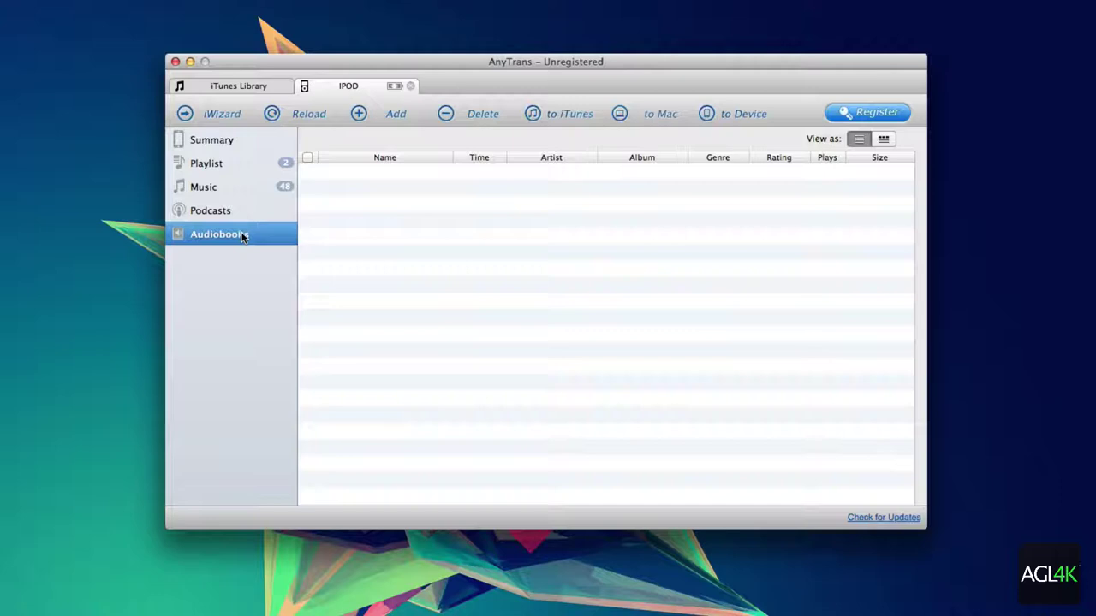
{"action": "left_click", "coordinate": [220, 168]}
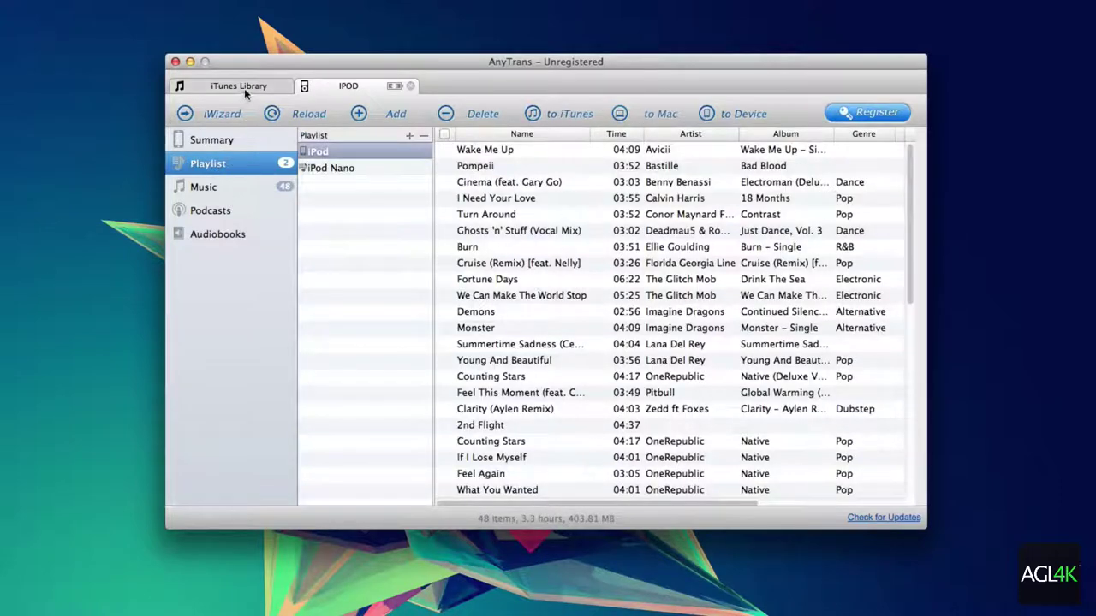
{"action": "left_click", "coordinate": [244, 88]}
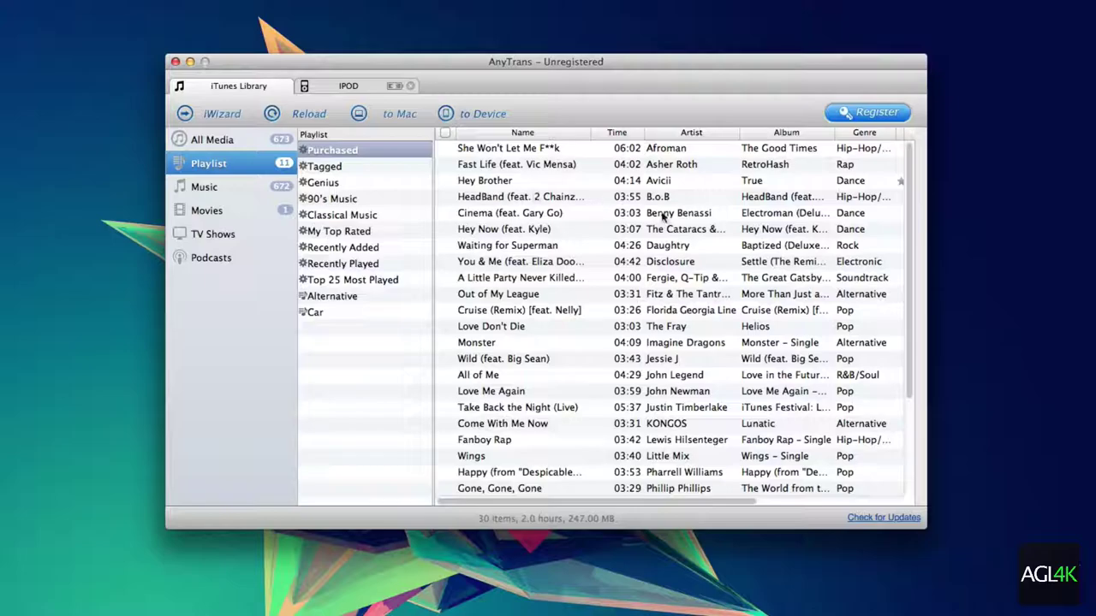
Step: List All Media in the iTunes Library: 673 items, 46.6 hours, 5.5 GB
{"action": "left_click", "coordinate": [210, 139]}
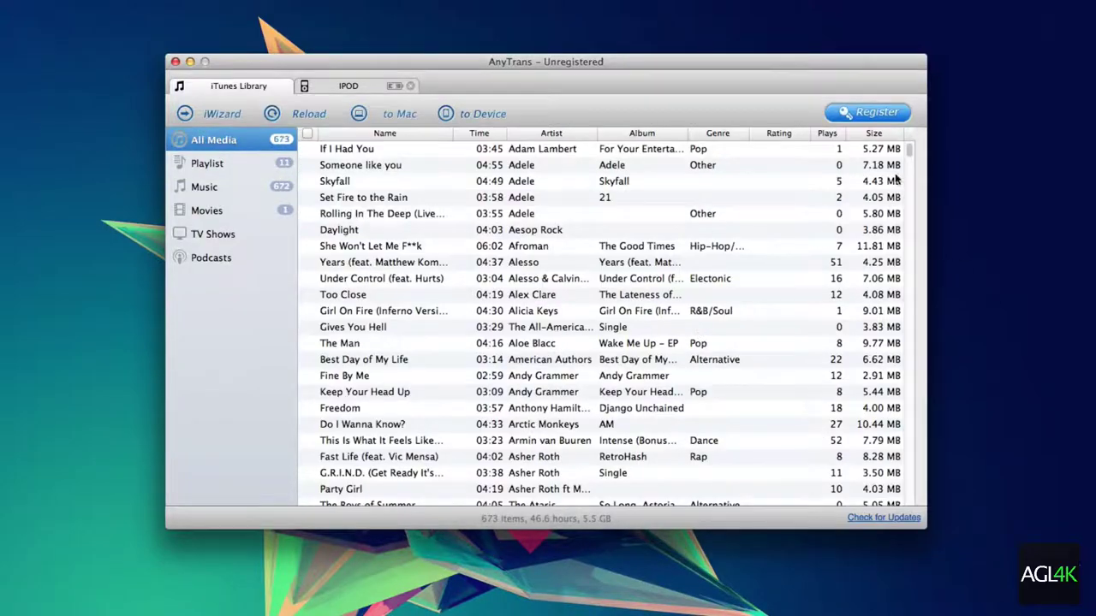
{"action": "mouse_move", "coordinate": [909, 152]}
{"action": "left_mouse_down"}
{"action": "mouse_move", "coordinate": [903, 452]}
{"action": "mouse_move", "coordinate": [902, 220]}
{"action": "mouse_move", "coordinate": [916, 149]}
{"action": "left_mouse_up"}
Step: Send Aesop Rock's 'Daylight' from the library to the iPod, skipping the registration prompt
{"action": "left_click", "coordinate": [350, 220]}
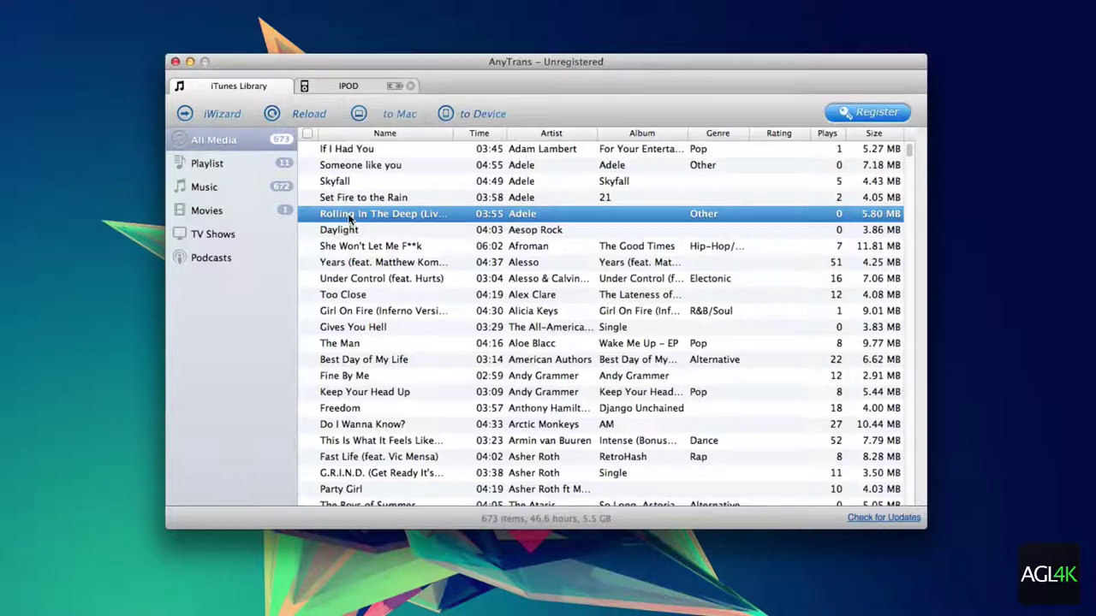
{"action": "left_click", "coordinate": [347, 234]}
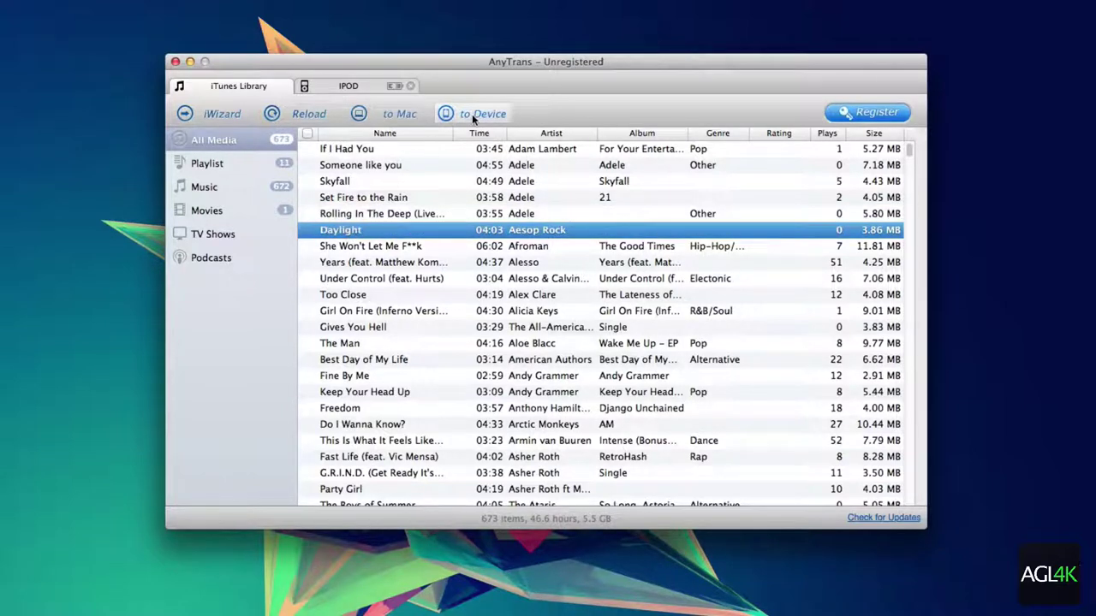
{"action": "left_click", "coordinate": [472, 114]}
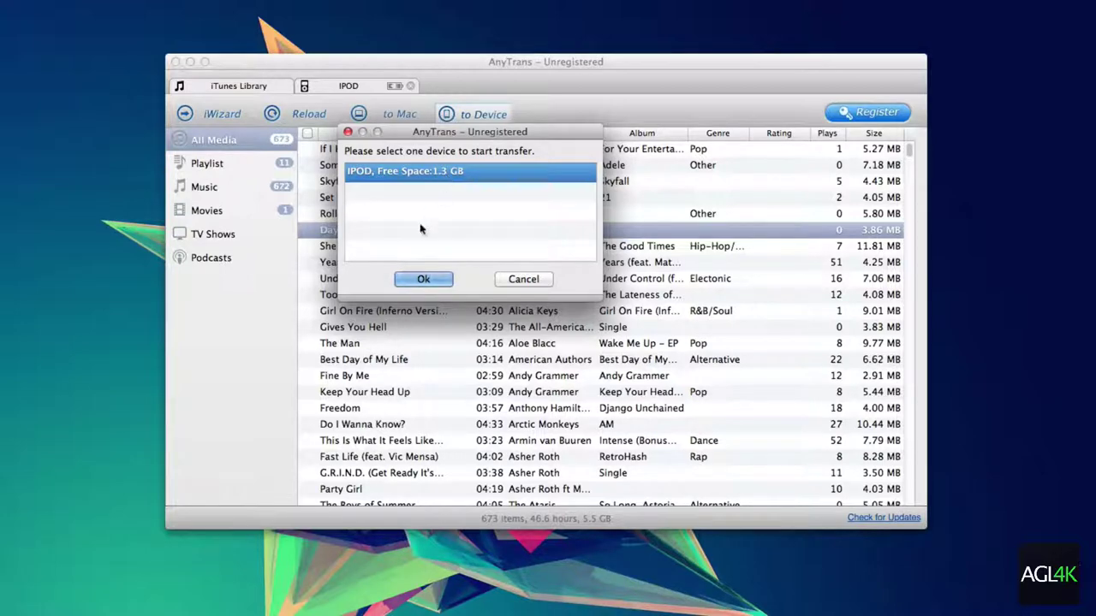
{"action": "left_click", "coordinate": [411, 279]}
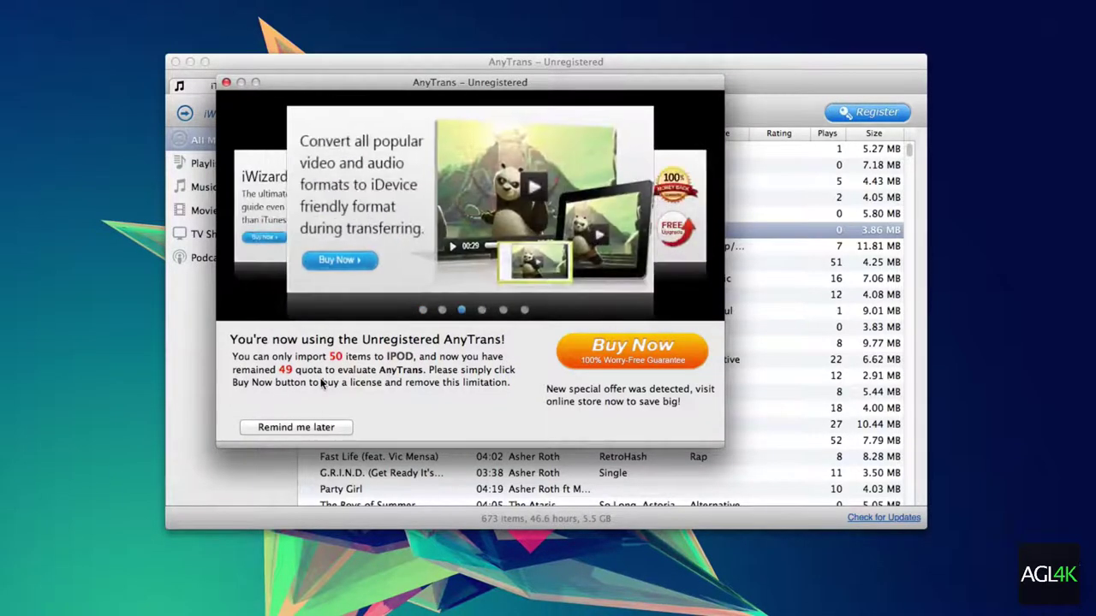
{"action": "left_click", "coordinate": [310, 428]}
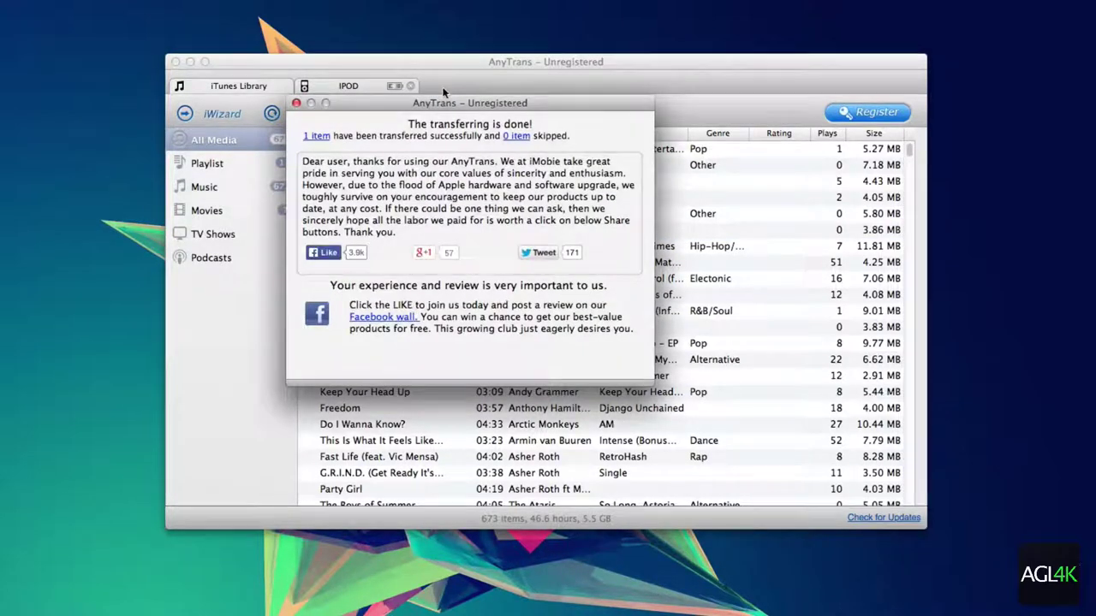
{"action": "left_click", "coordinate": [296, 104]}
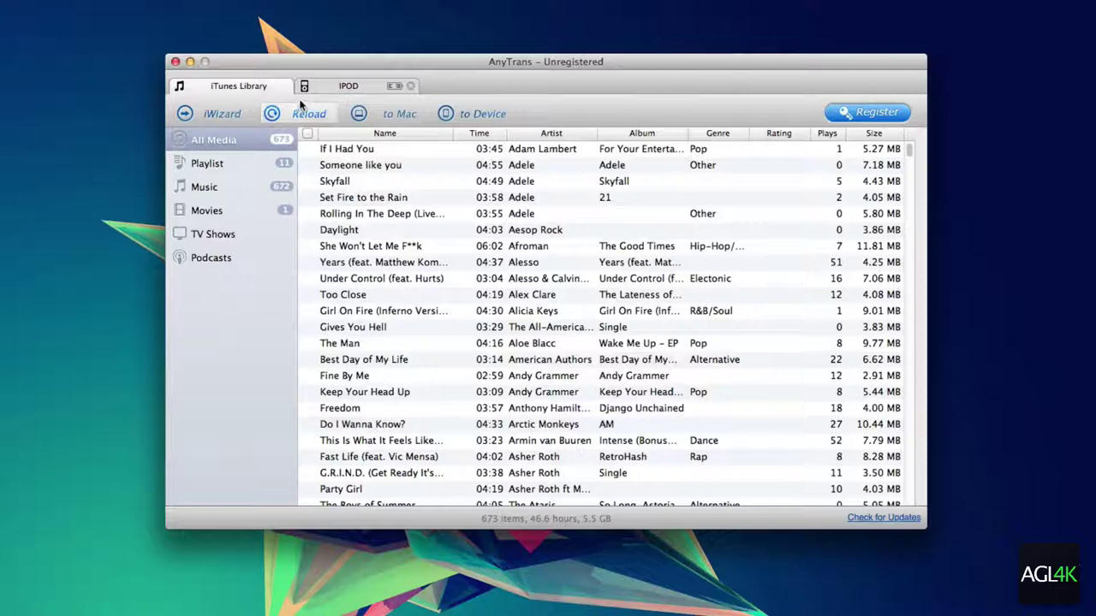
Step: Confirm the iPod playlist now holds 49 items (3.3 hours, 407.67 MB)
{"action": "left_click", "coordinate": [344, 87]}
{"action": "scroll", "coordinate": [475, 153], "scroll_direction": "down", "scroll_amount": 2}
{"action": "scroll", "coordinate": [534, 337], "scroll_direction": "down", "scroll_amount": 12}
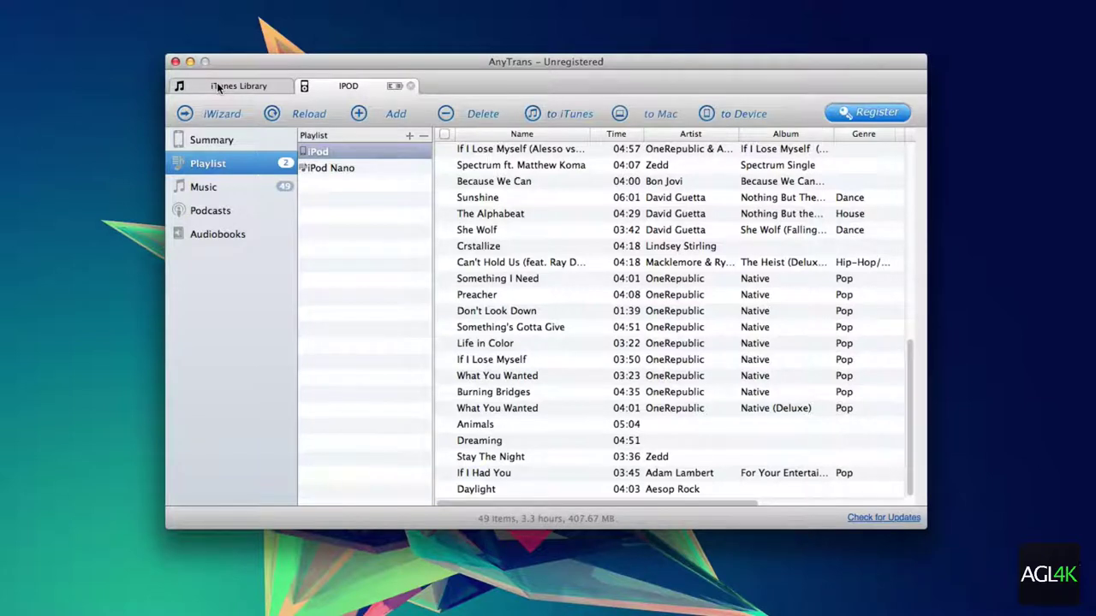
Step: Export 'Because We Can' from the iPod playlist to the Mac Desktop, skipping the registration notice
{"action": "scroll", "coordinate": [461, 265], "scroll_direction": "up", "scroll_amount": 1}
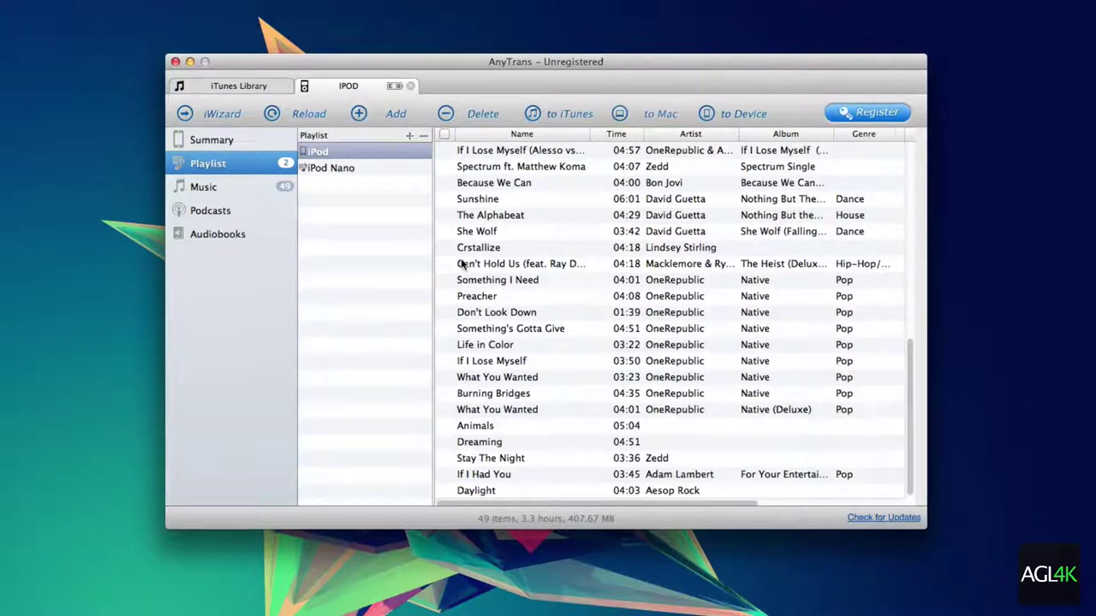
{"action": "scroll", "coordinate": [467, 267], "scroll_direction": "up", "scroll_amount": 2}
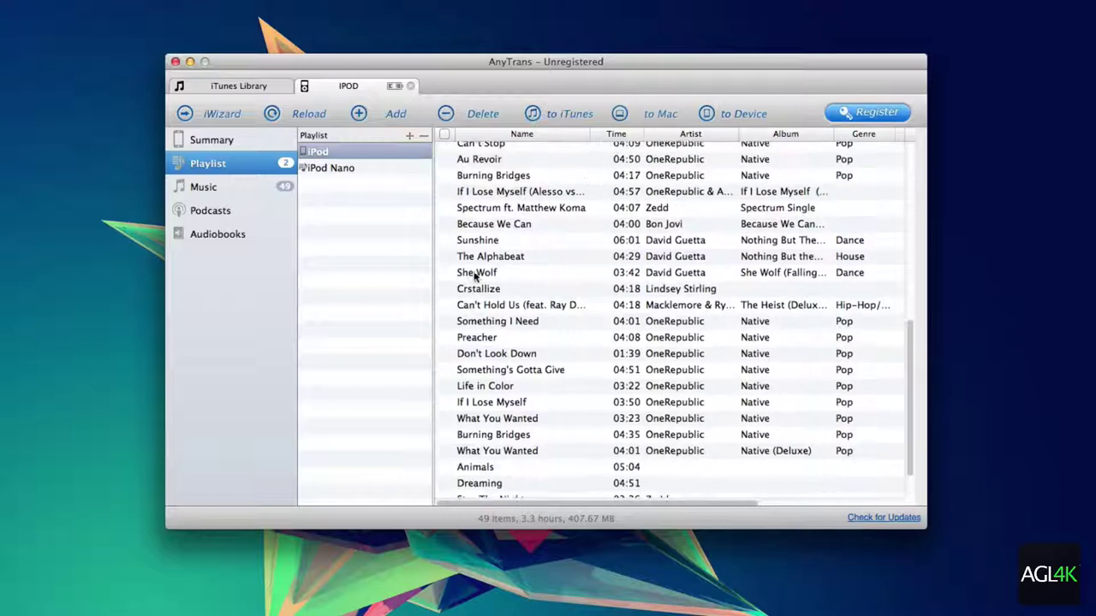
{"action": "scroll", "coordinate": [471, 274], "scroll_direction": "up", "scroll_amount": 3}
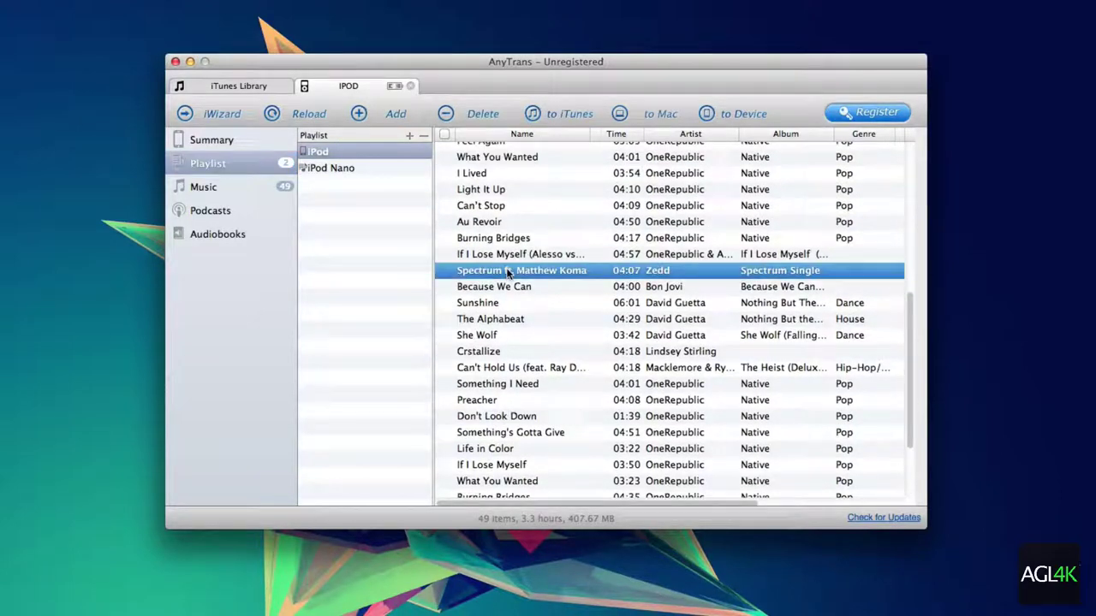
{"action": "left_click", "coordinate": [493, 290]}
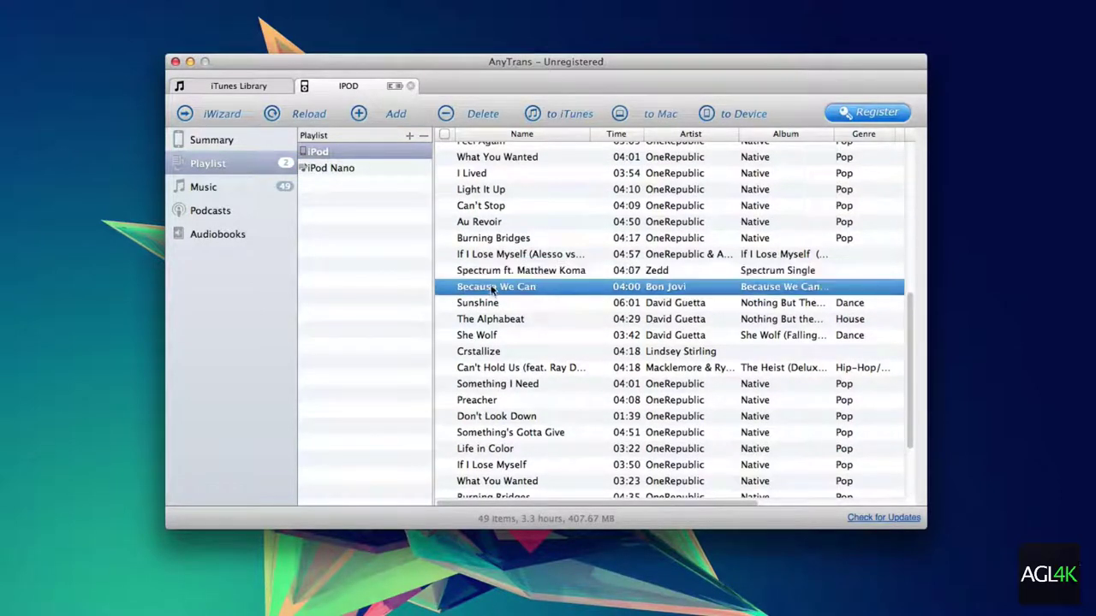
{"action": "left_click", "coordinate": [660, 109]}
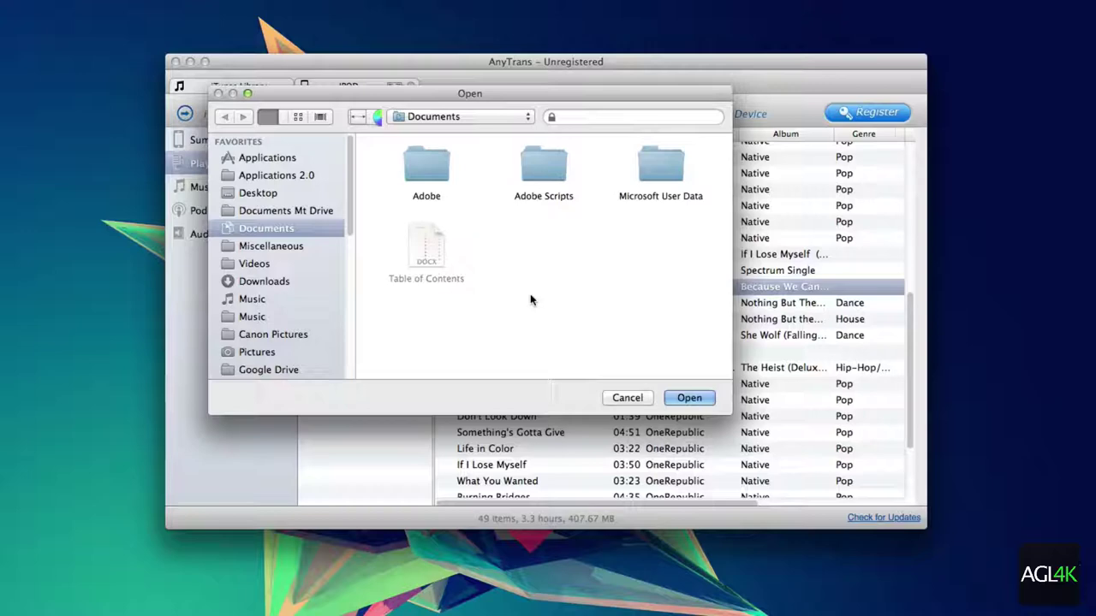
{"action": "left_click", "coordinate": [246, 192]}
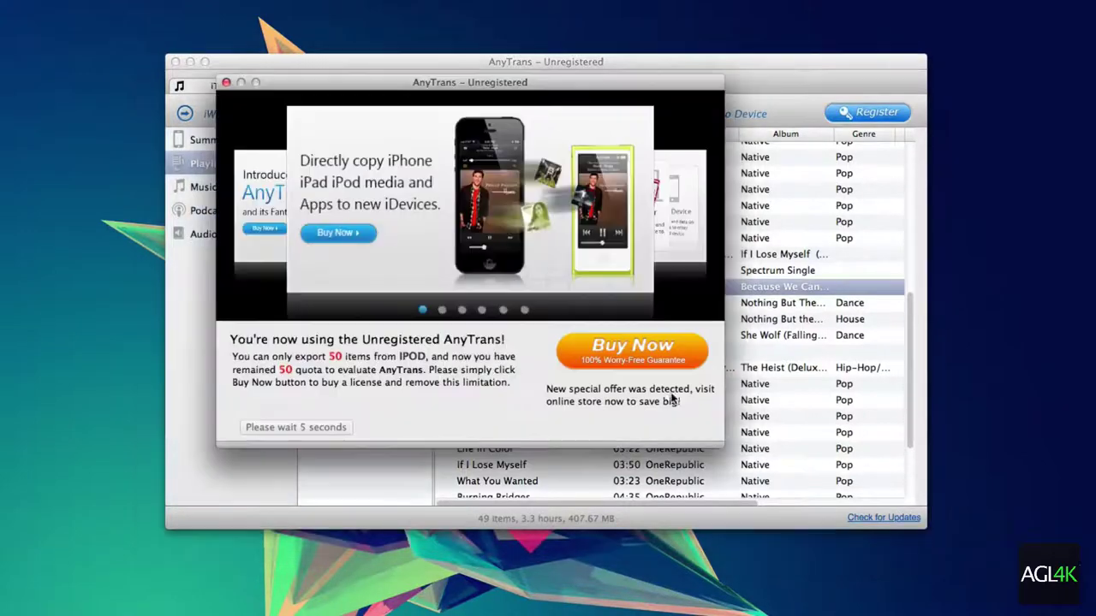
{"action": "left_click", "coordinate": [673, 398]}
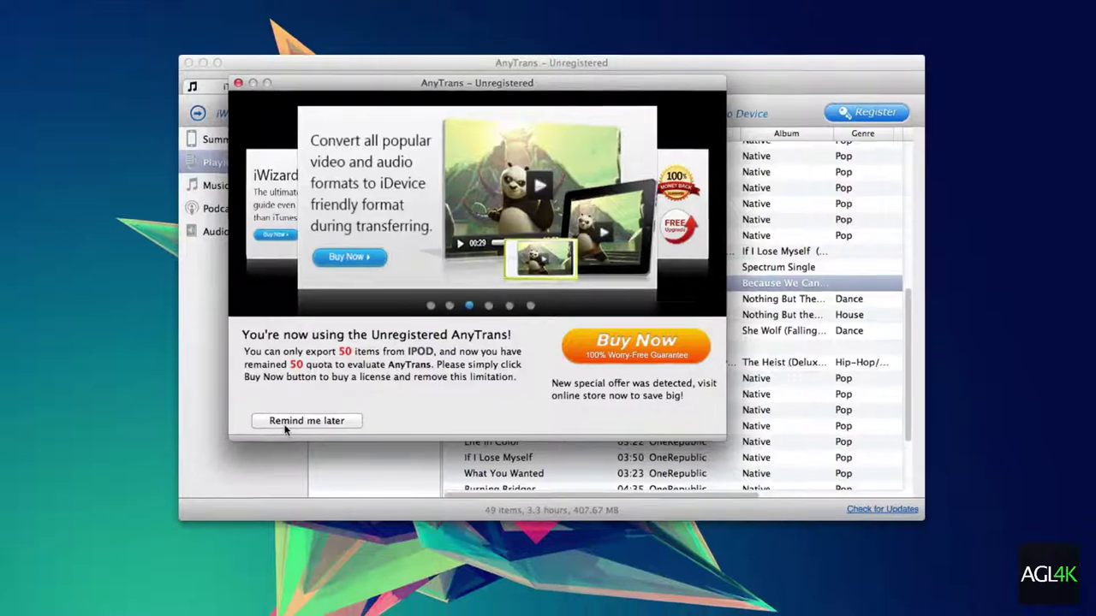
{"action": "left_click", "coordinate": [286, 425]}
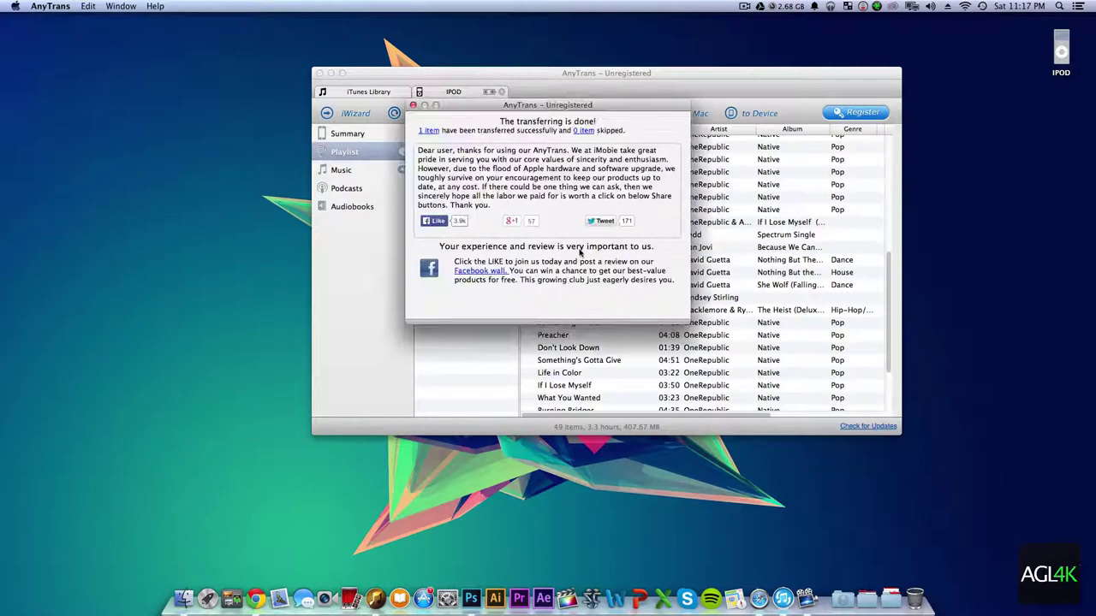
Step: Close the transfer report and check 'Because We Can.mp3' on the desktop
{"action": "left_click", "coordinate": [410, 105]}
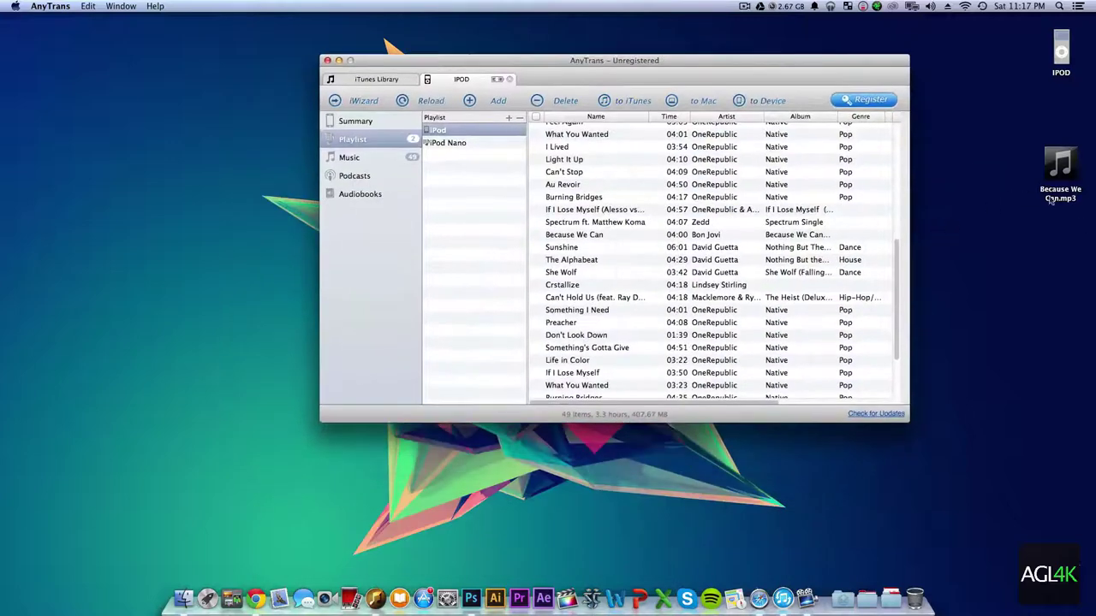
{"action": "left_click_drag", "start_coordinate": [1082, 231], "coordinate": [1034, 126]}
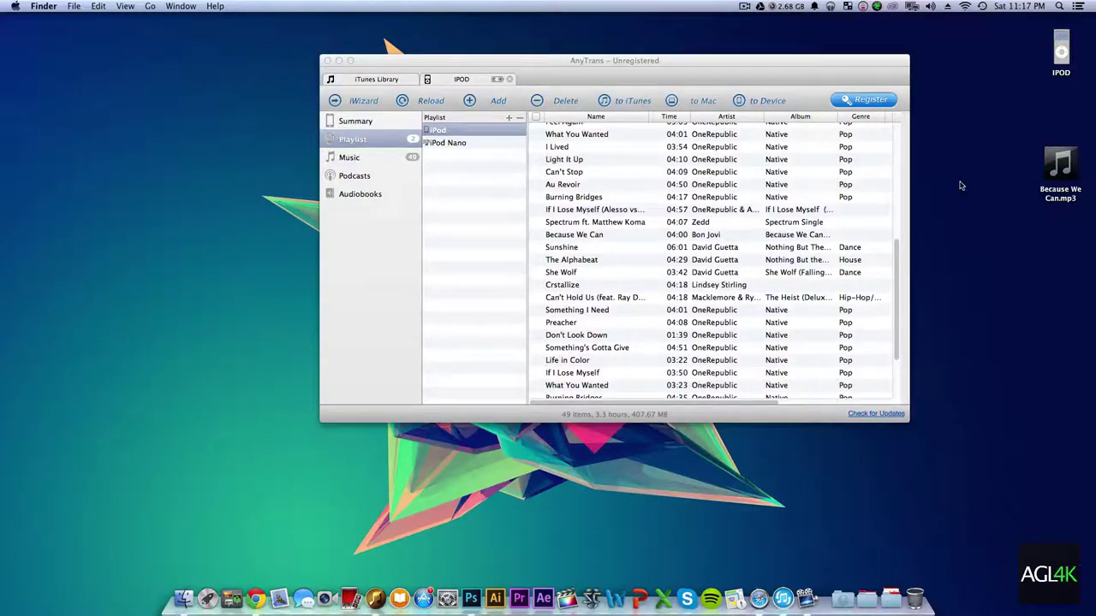
{"action": "scroll", "coordinate": [888, 204], "scroll_direction": "up", "scroll_amount": 10}
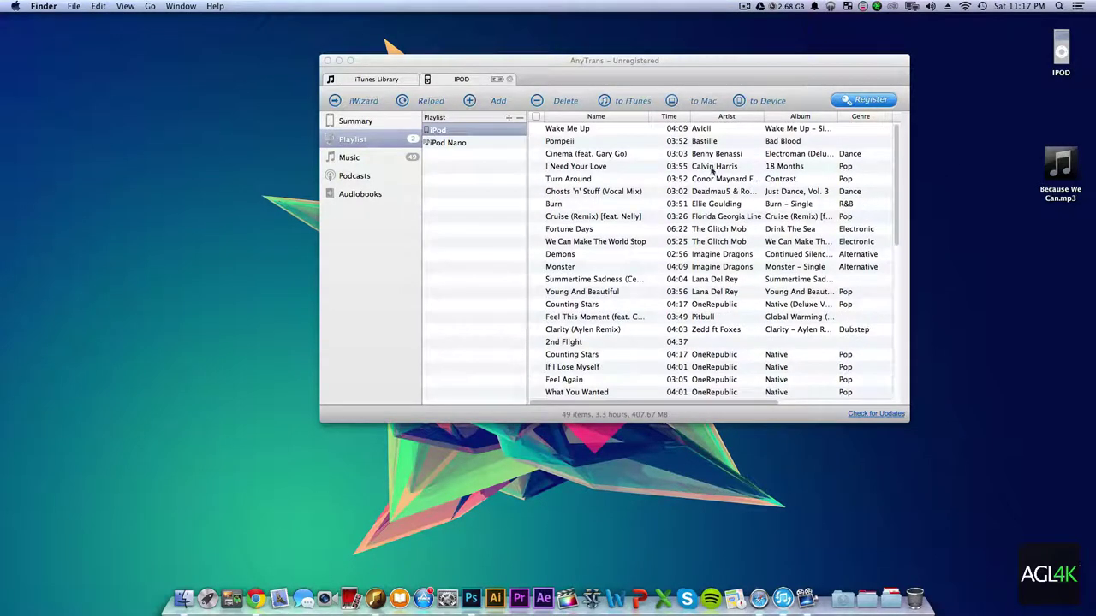
{"action": "left_click", "coordinate": [356, 136]}
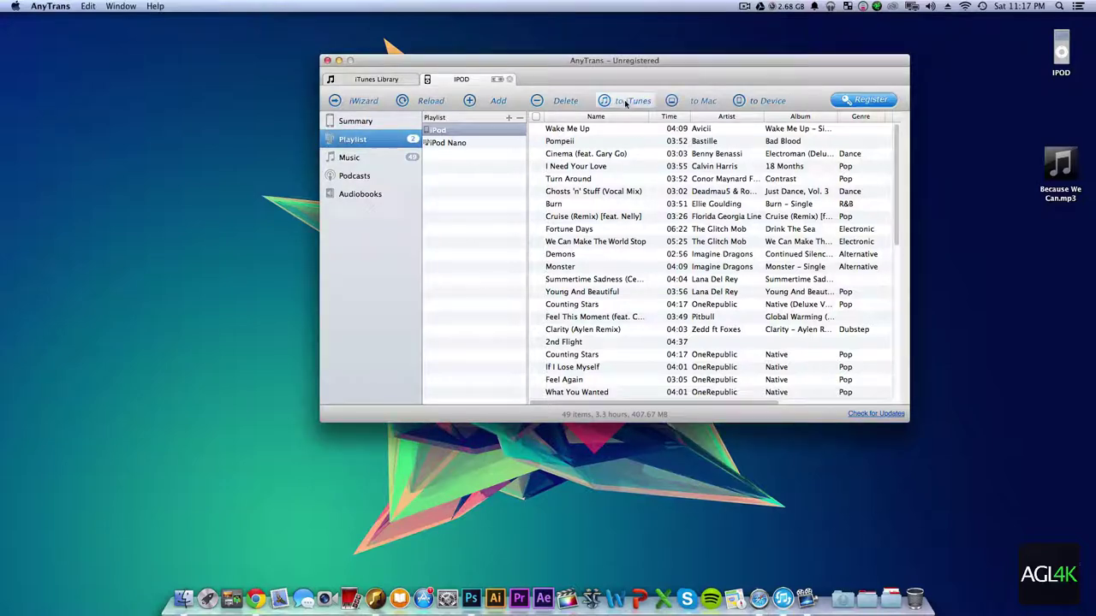
Step: List the iPod's 49 music tracks and select Calvin Harris's 'I Need Your Love'
{"action": "left_click", "coordinate": [367, 125]}
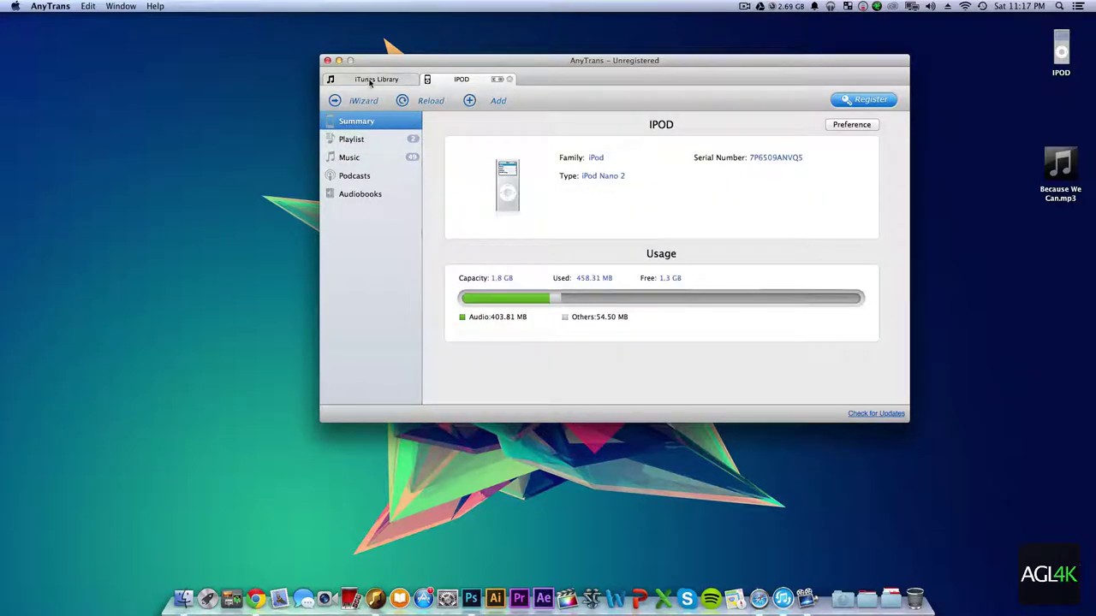
{"action": "left_click", "coordinate": [370, 81]}
{"action": "left_click", "coordinate": [453, 79]}
{"action": "left_click", "coordinate": [351, 139]}
{"action": "left_click", "coordinate": [349, 157]}
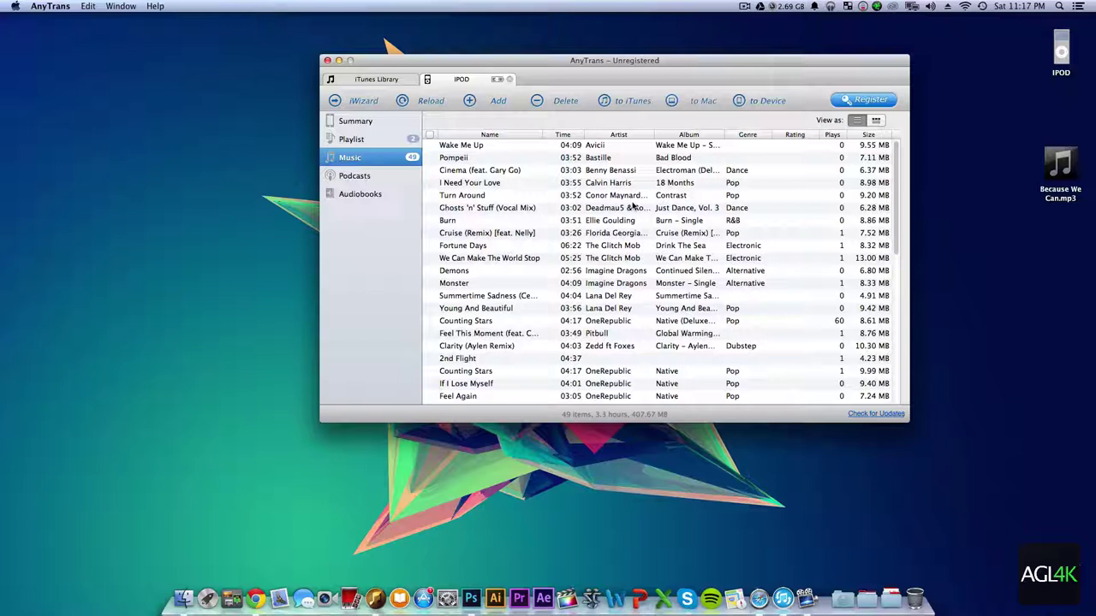
{"action": "left_click", "coordinate": [459, 184]}
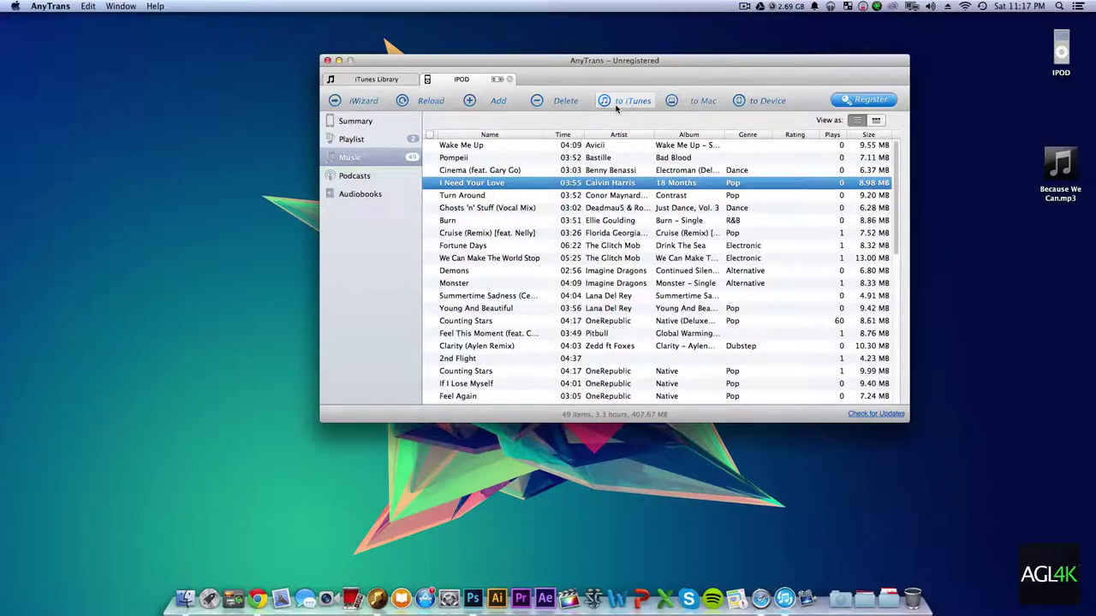
{"action": "scroll", "coordinate": [611, 187], "scroll_direction": "down", "scroll_amount": 1}
{"action": "scroll", "coordinate": [612, 187], "scroll_direction": "up", "scroll_amount": 1}
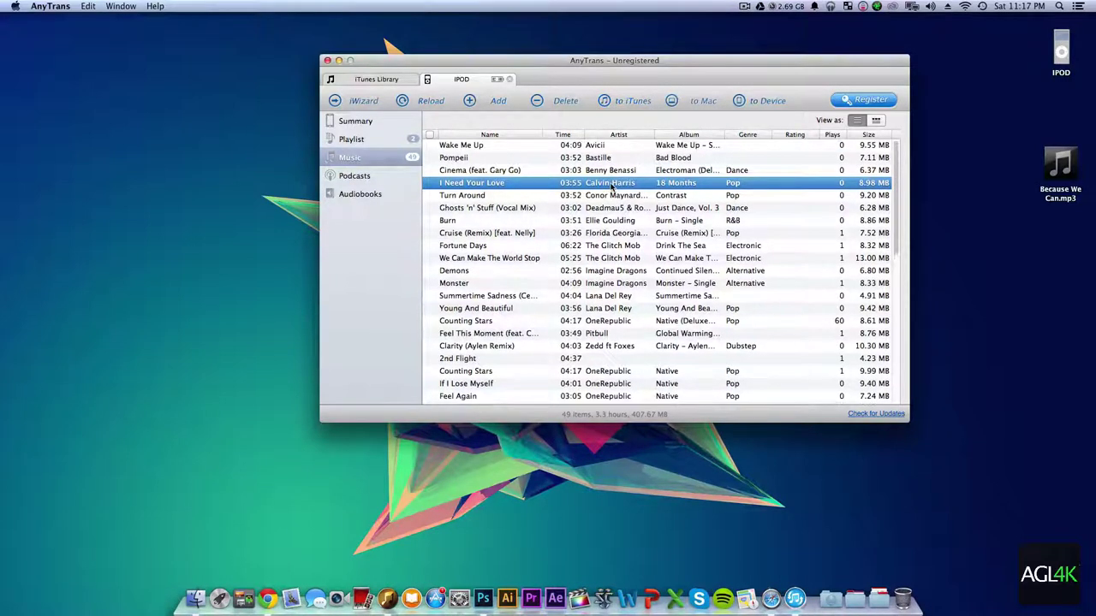
Step: Switch to the iTunes Library tab and close the iWizard
{"action": "left_click", "coordinate": [363, 82]}
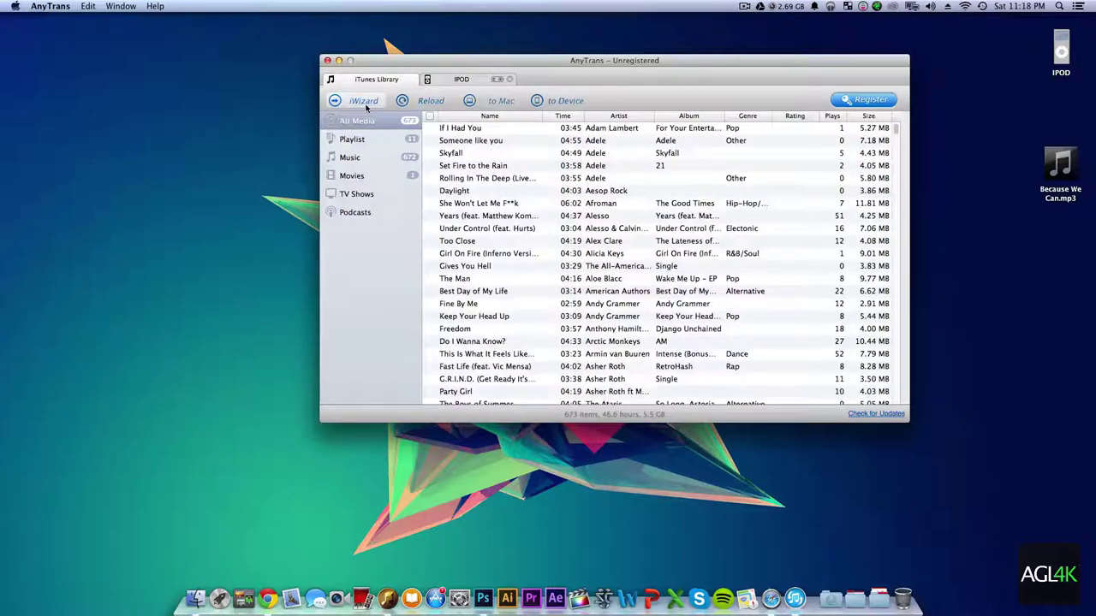
{"action": "left_click", "coordinate": [361, 101]}
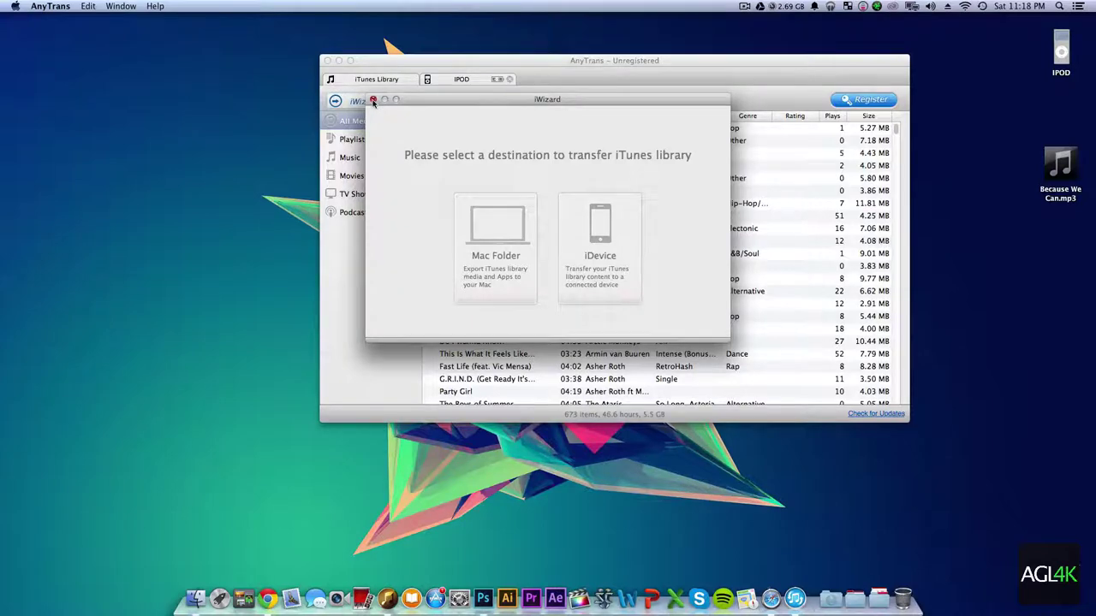
{"action": "left_click", "coordinate": [373, 100]}
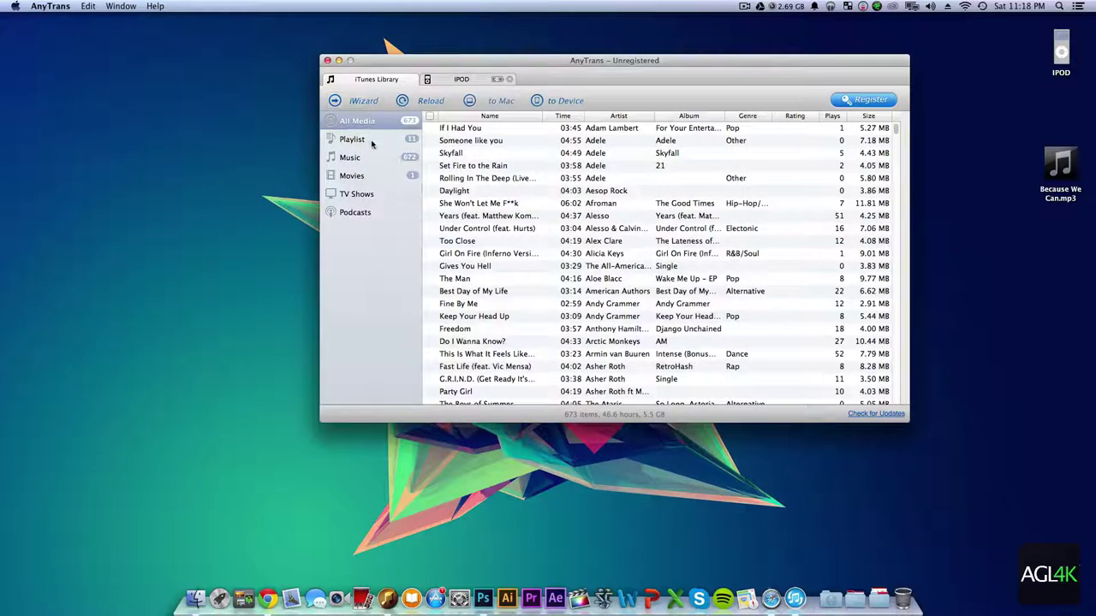
Step: Show the library's 672 music items and select Alesso's 'Years (feat. Matthew Koma)'
{"action": "left_click", "coordinate": [363, 196]}
{"action": "left_click", "coordinate": [360, 175]}
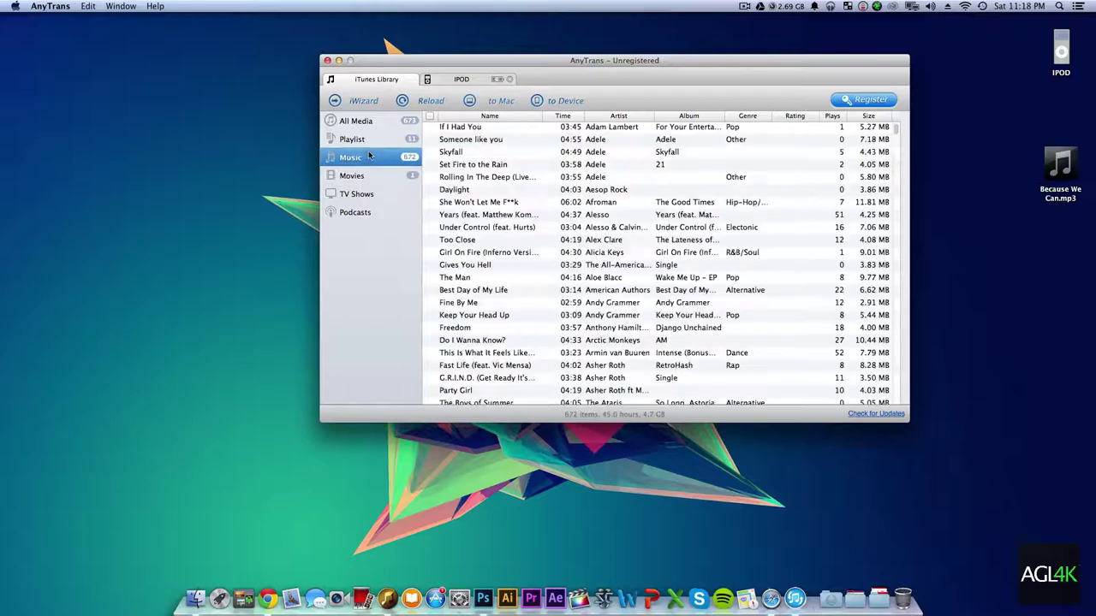
{"action": "left_click", "coordinate": [362, 141]}
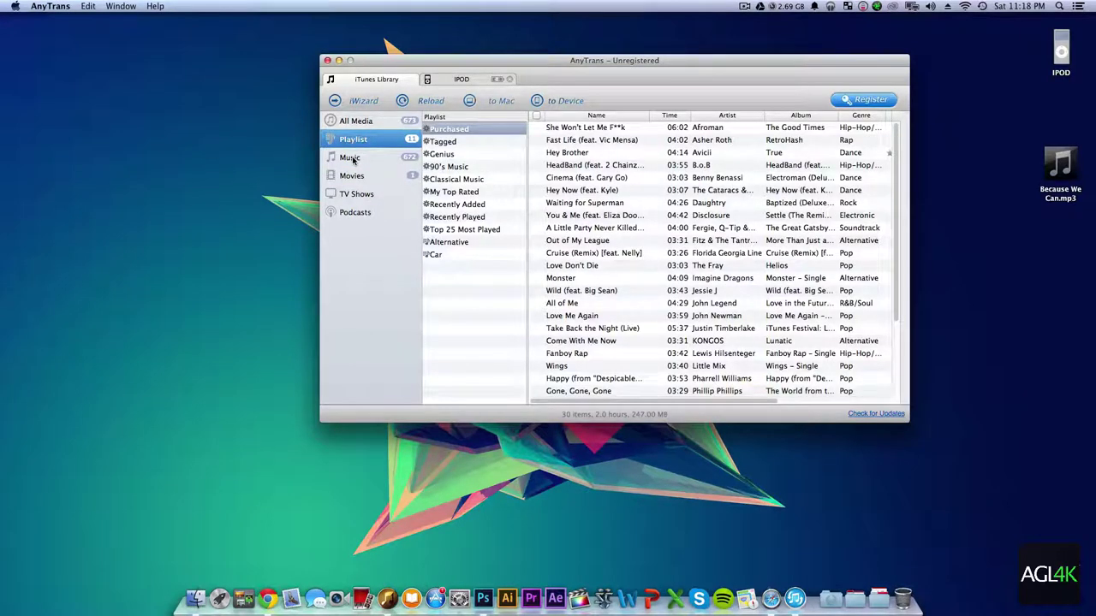
{"action": "left_click", "coordinate": [351, 157]}
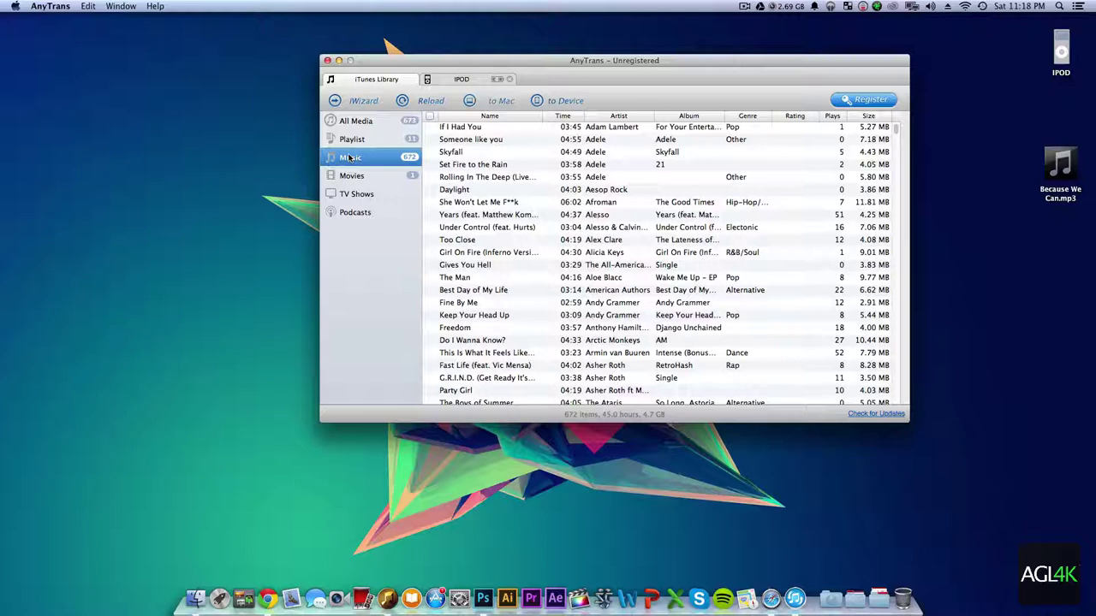
{"action": "left_click", "coordinate": [463, 214]}
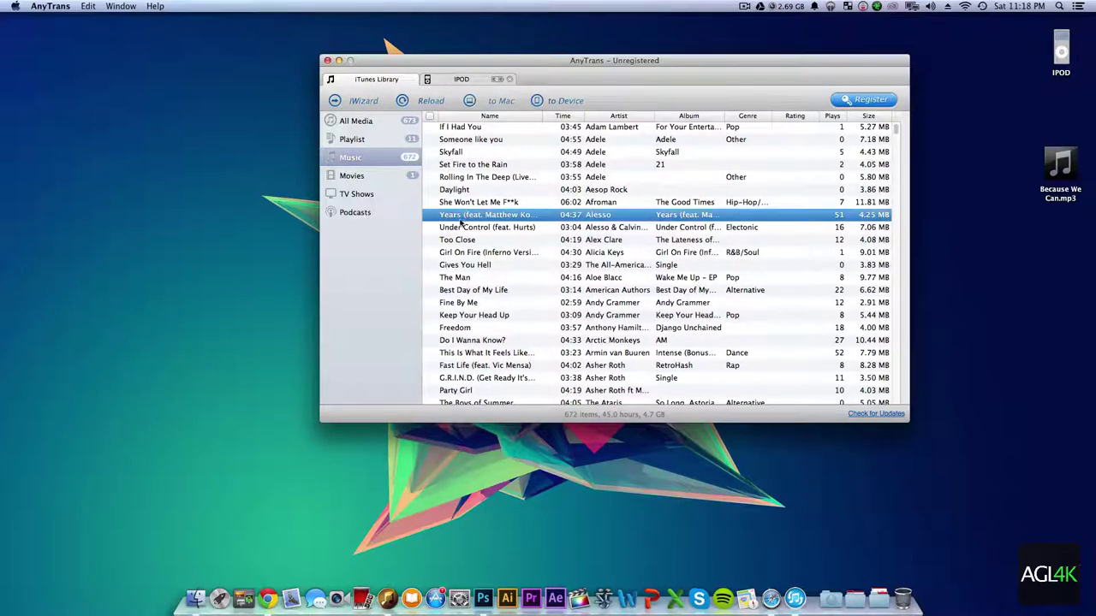